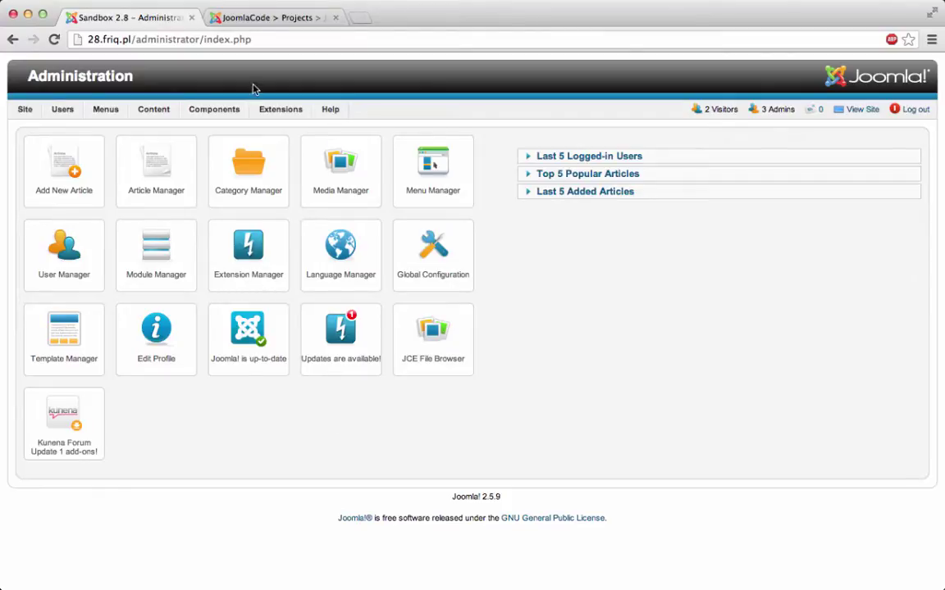
Open the Extension Manager's Manage list and clear its filter to browse all installed extensions.
mouse_move(235, 111)
mouse_move(274, 109)
left_click(262, 126)
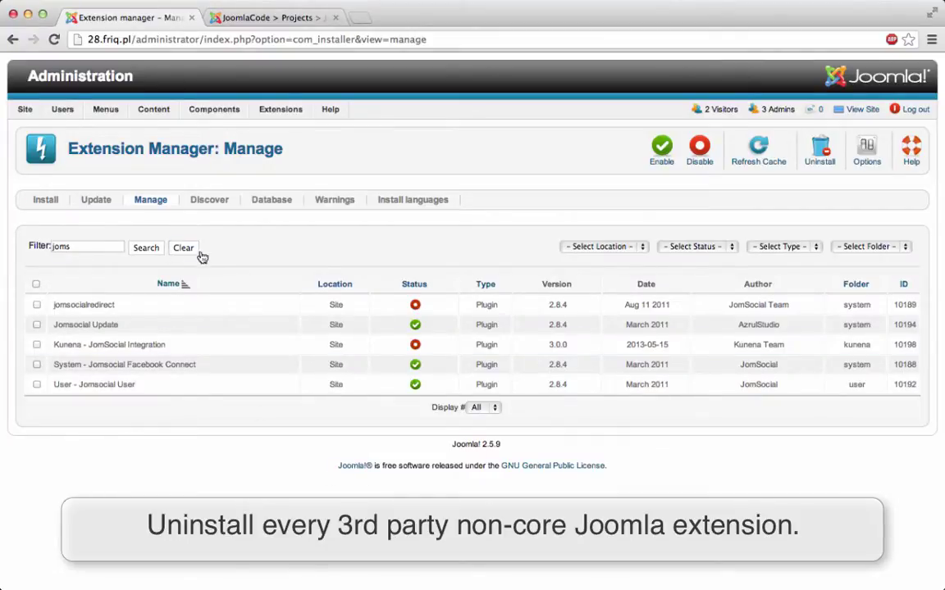
left_click(181, 248)
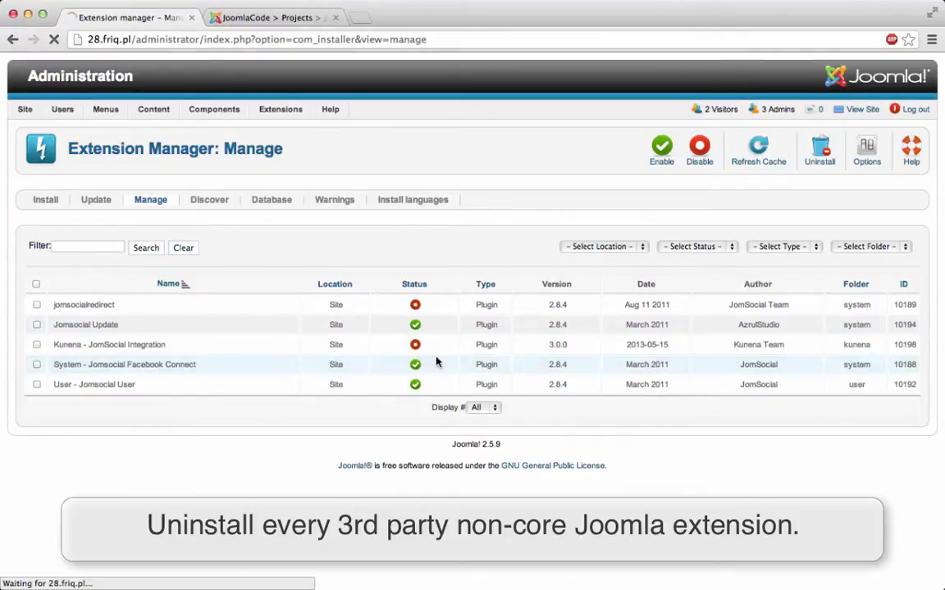
scroll(434, 437, "down", 20)
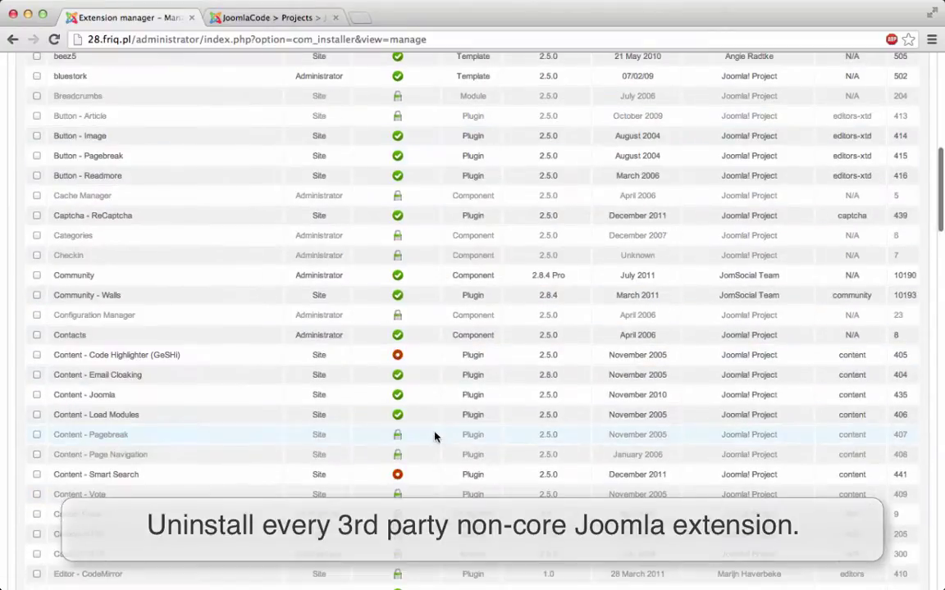
scroll(433, 436, "up", 20)
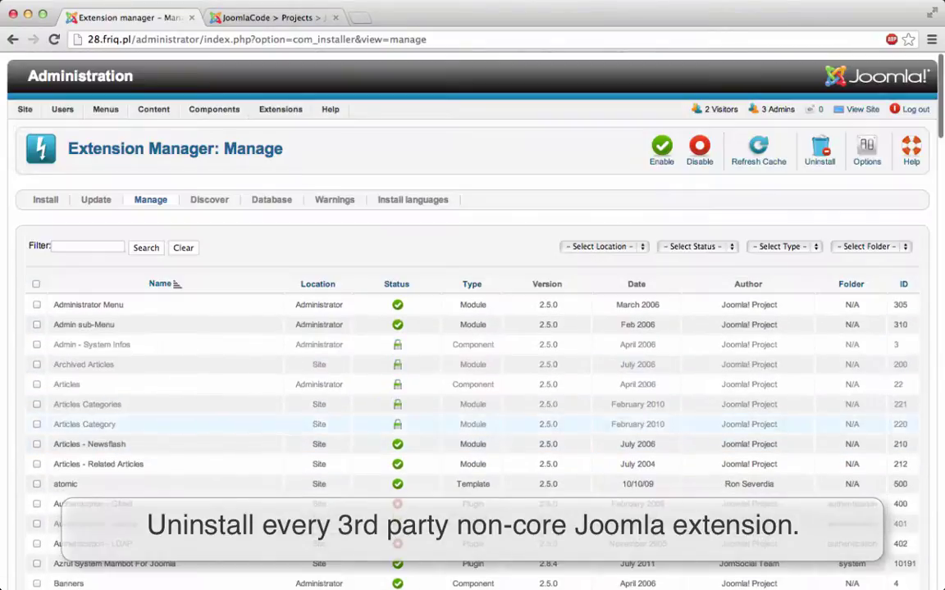
Filter the installed extensions by "joms" and uninstall every matching extension.
left_click(62, 246)
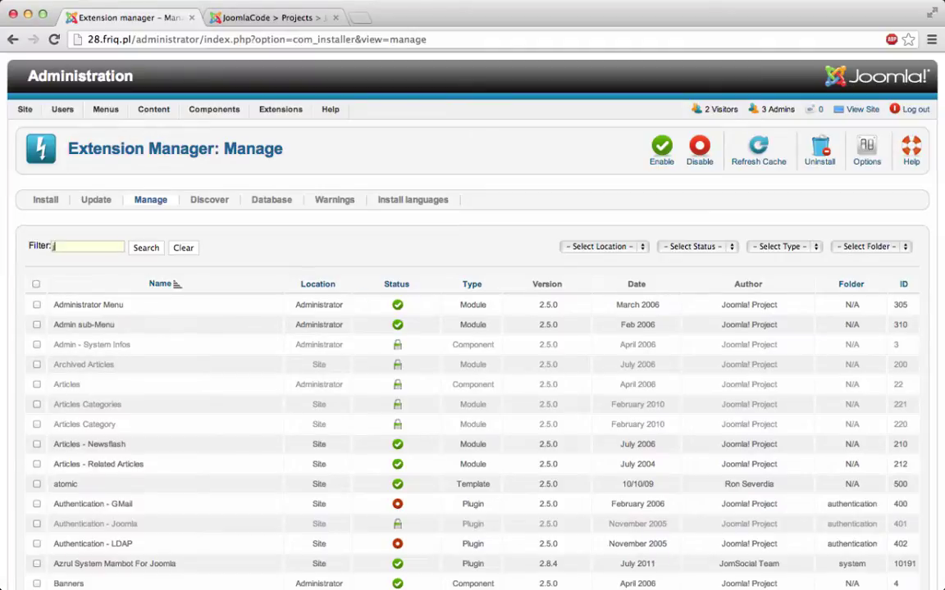
type("joms")
key("Return")
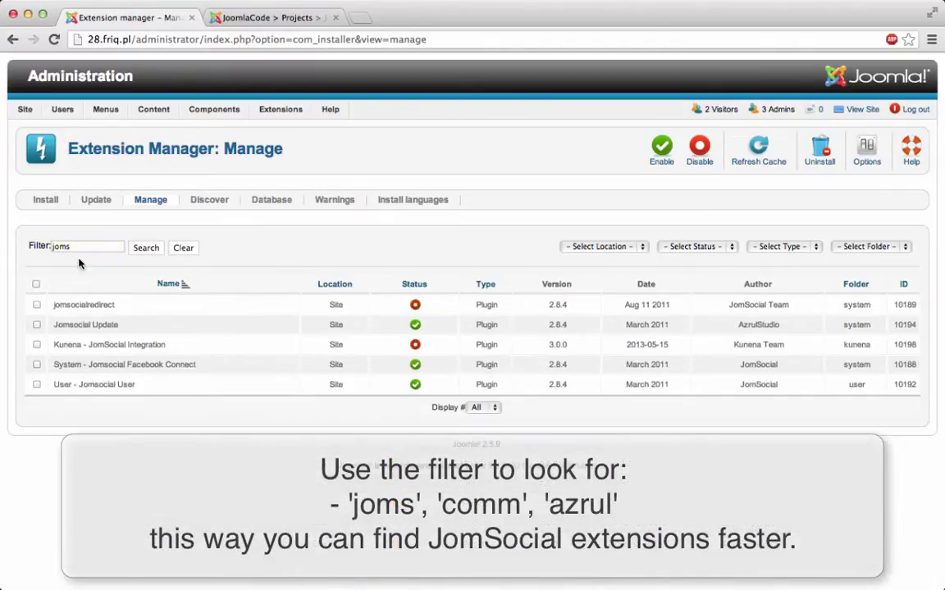
left_click(36, 284)
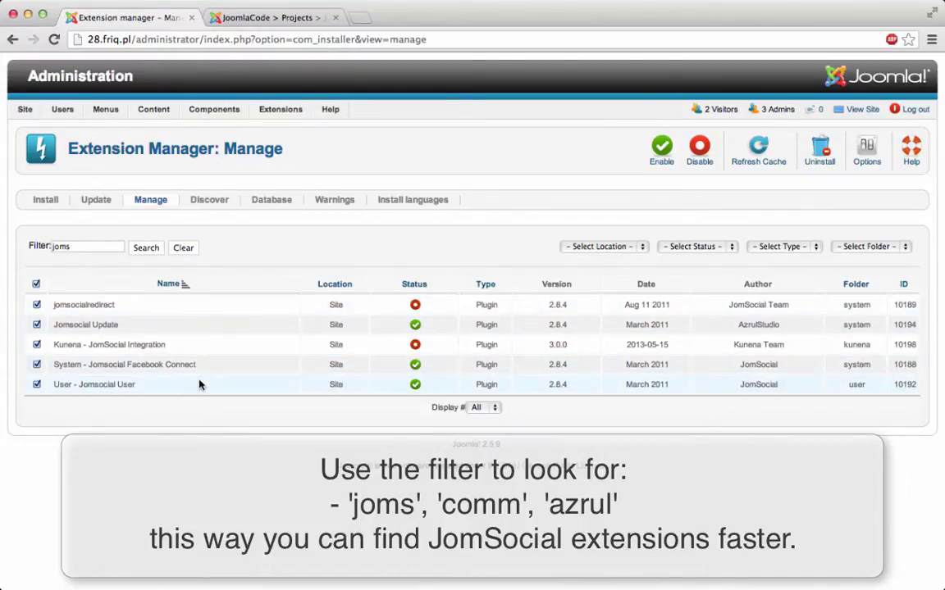
left_click(819, 152)
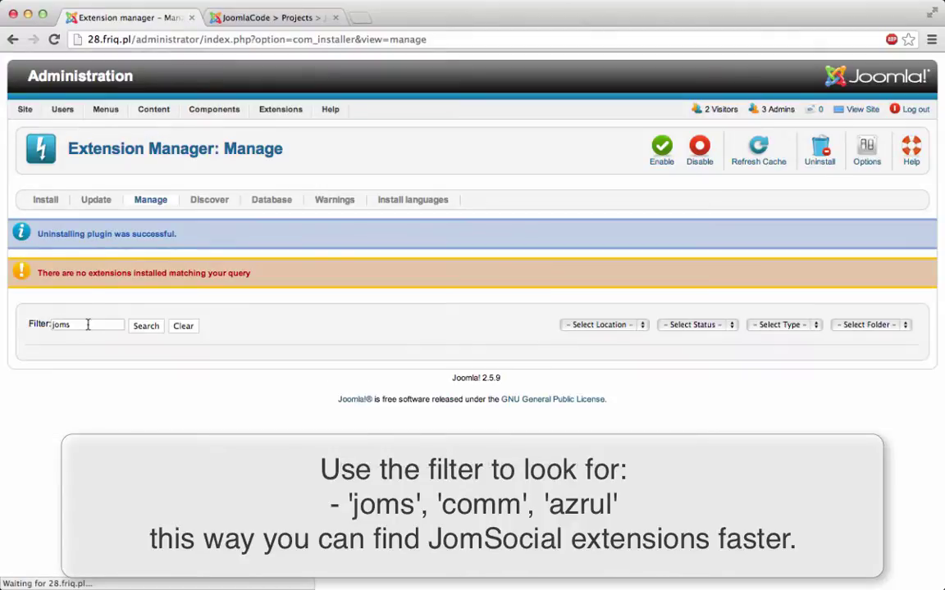
Filter the installed extensions by "comm" and uninstall all the matching Community component and plugin entries.
key("super+a")
type("comm")
key("Return")
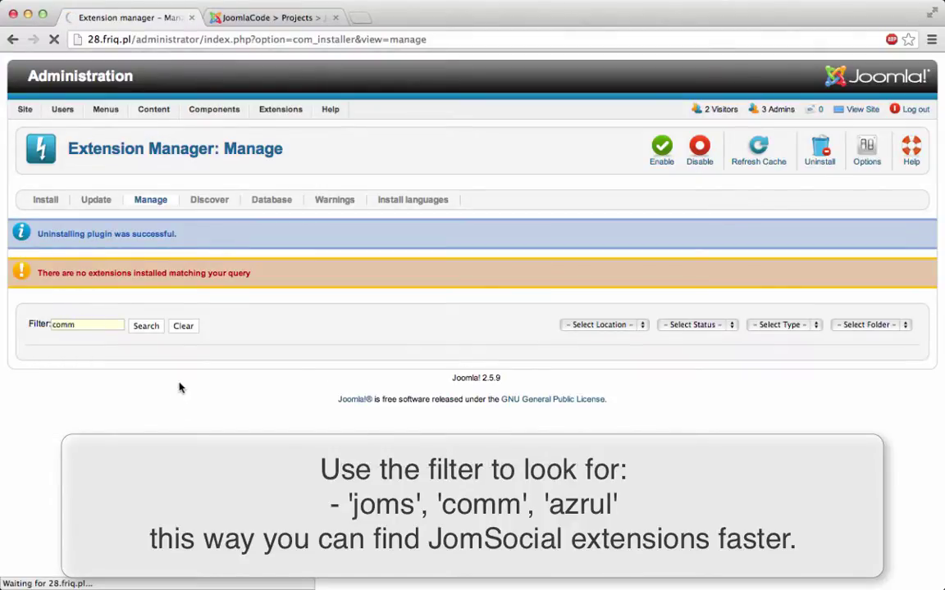
left_click(36, 283)
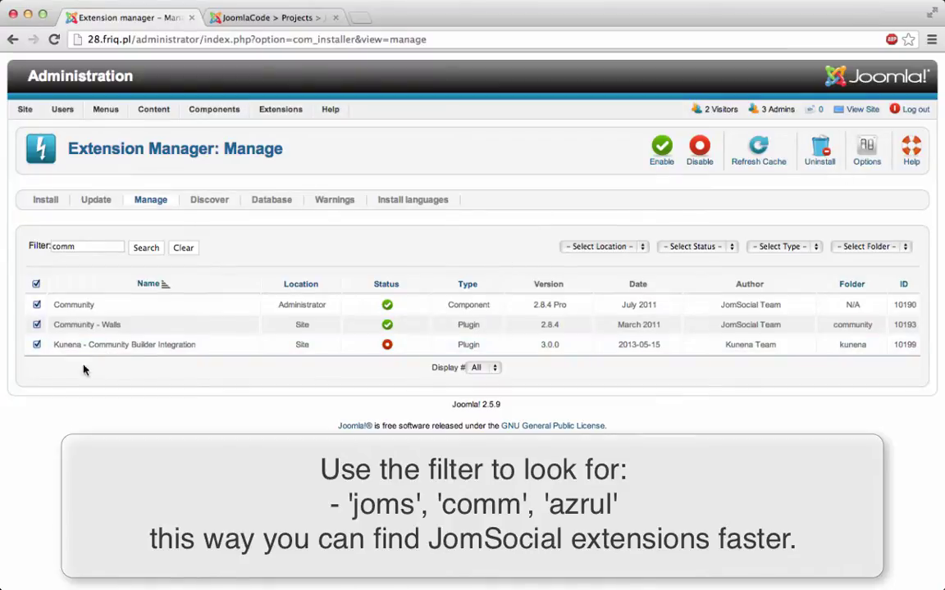
left_click(823, 150)
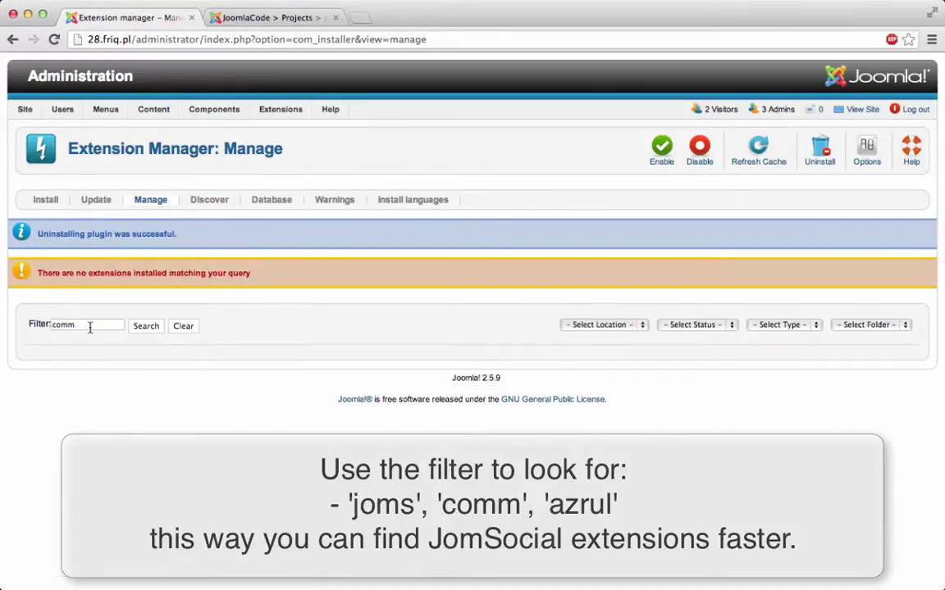
Filter the installed extensions by "azrul" and uninstall the Azrul System Mambot For Joomla plugin.
double_click(91, 326)
type("azrul")
key("Return")
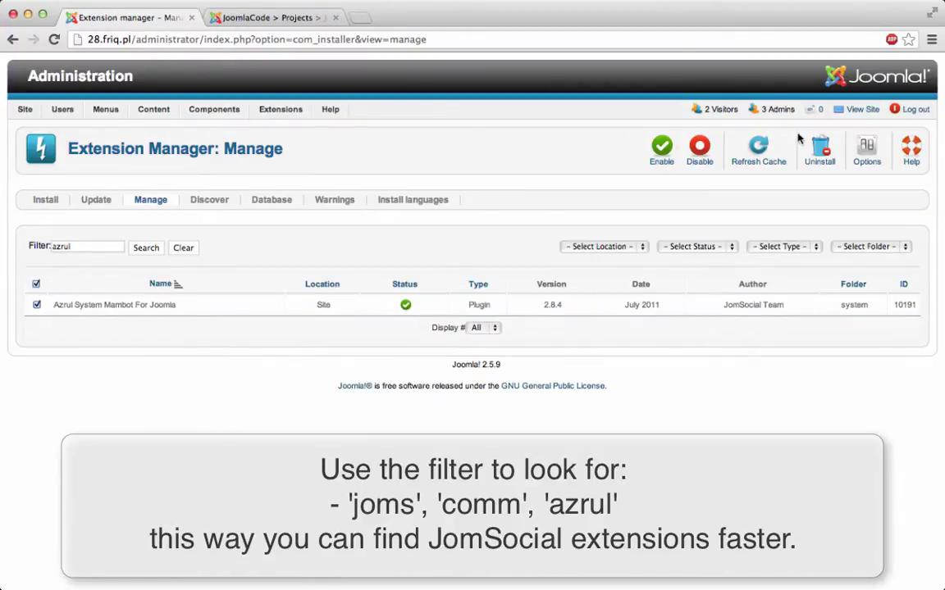
left_click(738, 143)
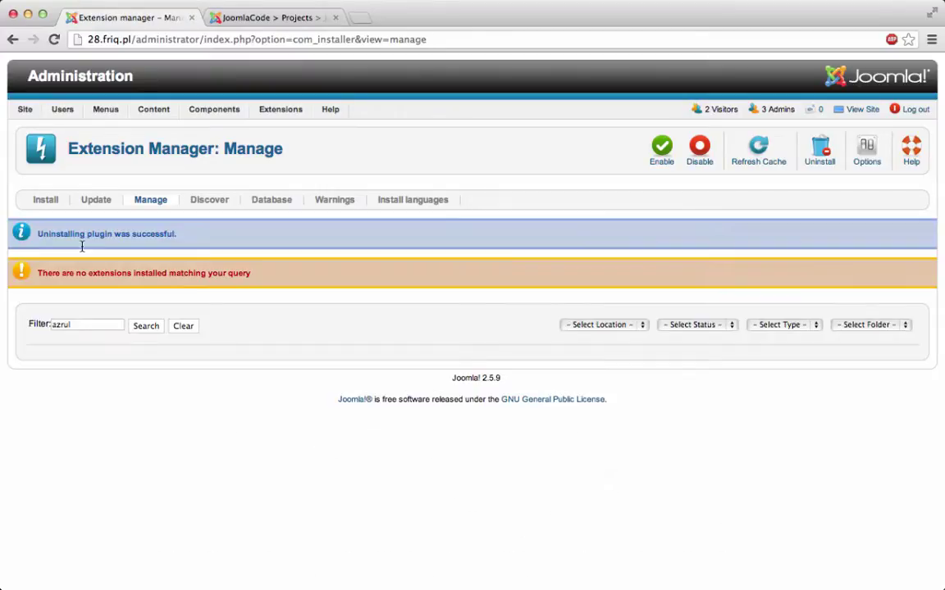
Filter the installed extensions by "JCE" and uninstall all the JCE editor extensions.
key("super+a")
type("JCE")
key("Return")
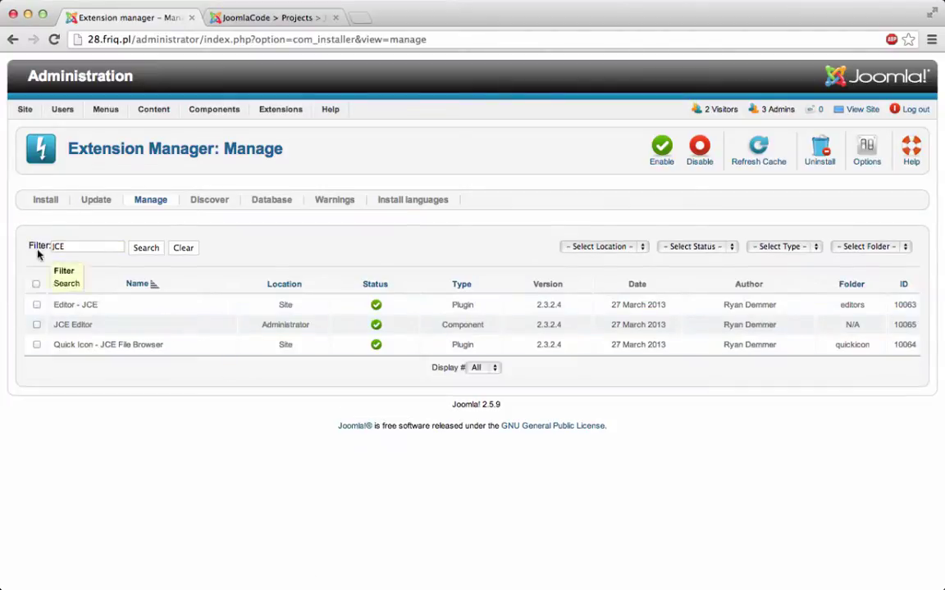
left_click(37, 283)
left_click(799, 157)
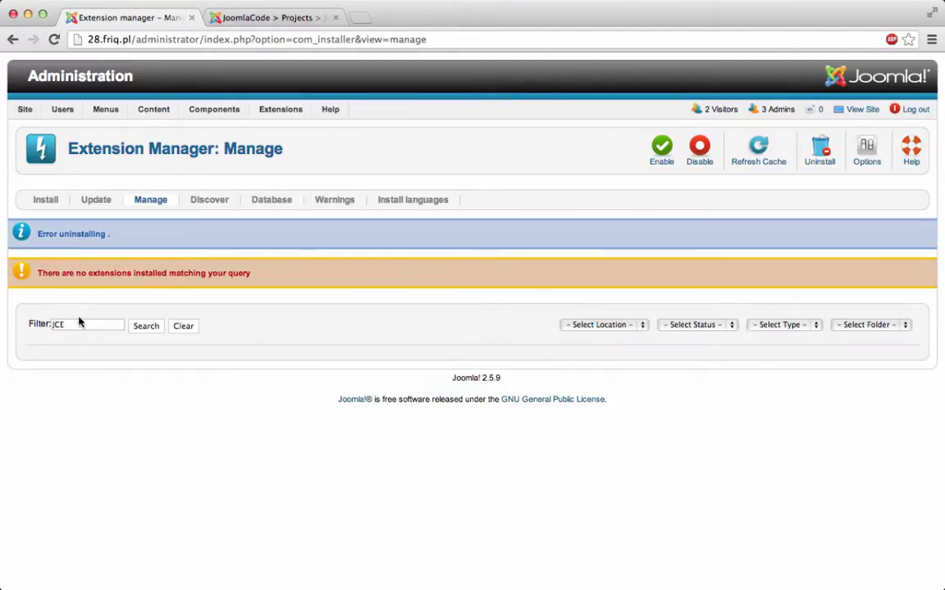
Filter the installed extensions by "kunena" and uninstall all the Kunena forum extensions.
left_click(78, 326)
key("super+a")
type("kunena")
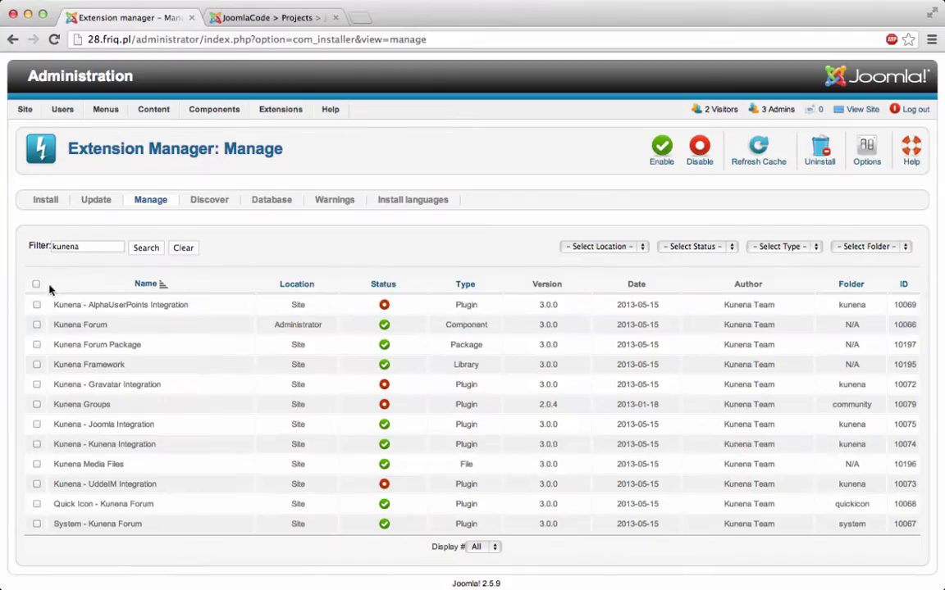
left_click(36, 284)
left_click(816, 146)
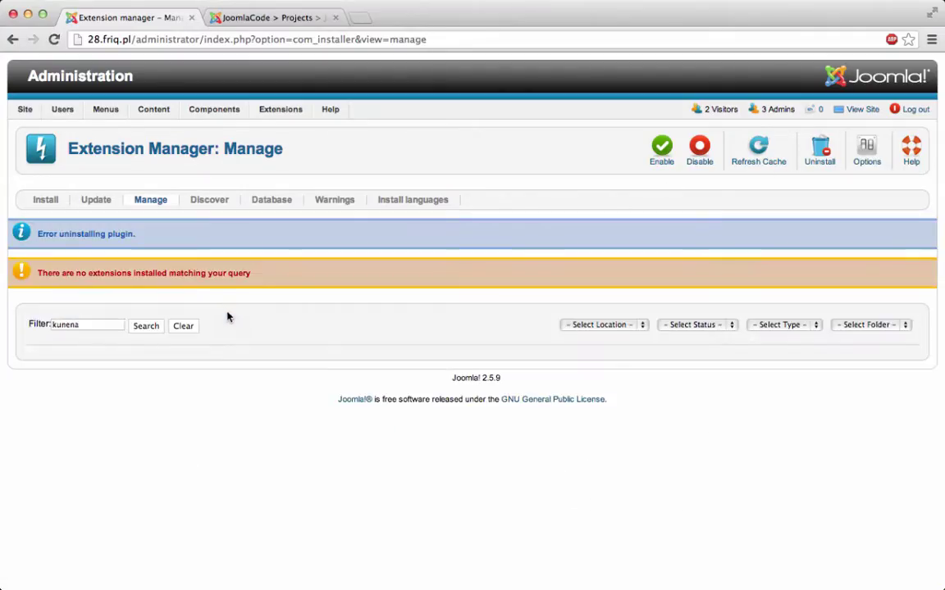
Filter the installed extensions by "ext" and uninstall only the eXtplorer component.
left_click(106, 321)
key("super+a")
type("ext")
key("Return")
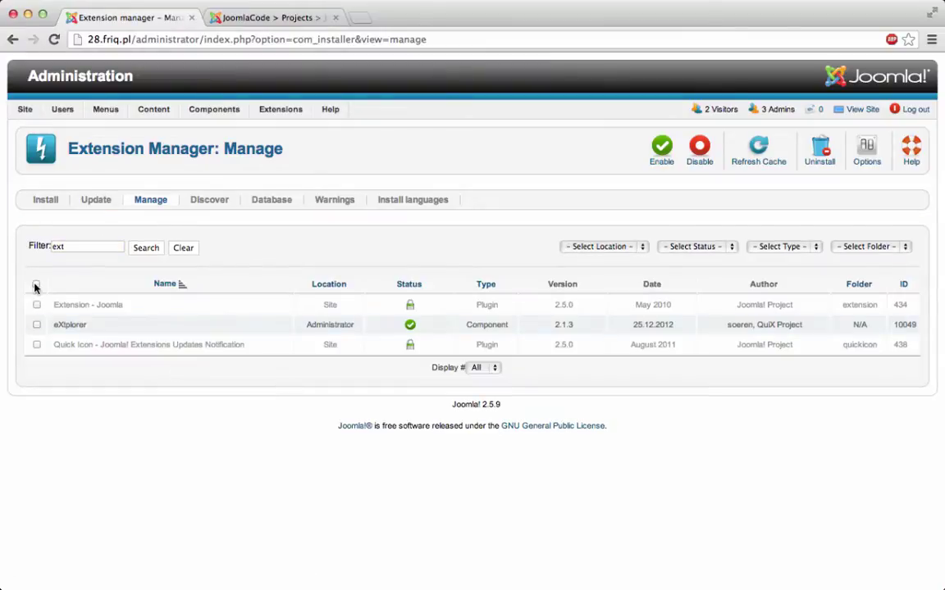
left_click(36, 324)
left_click(781, 167)
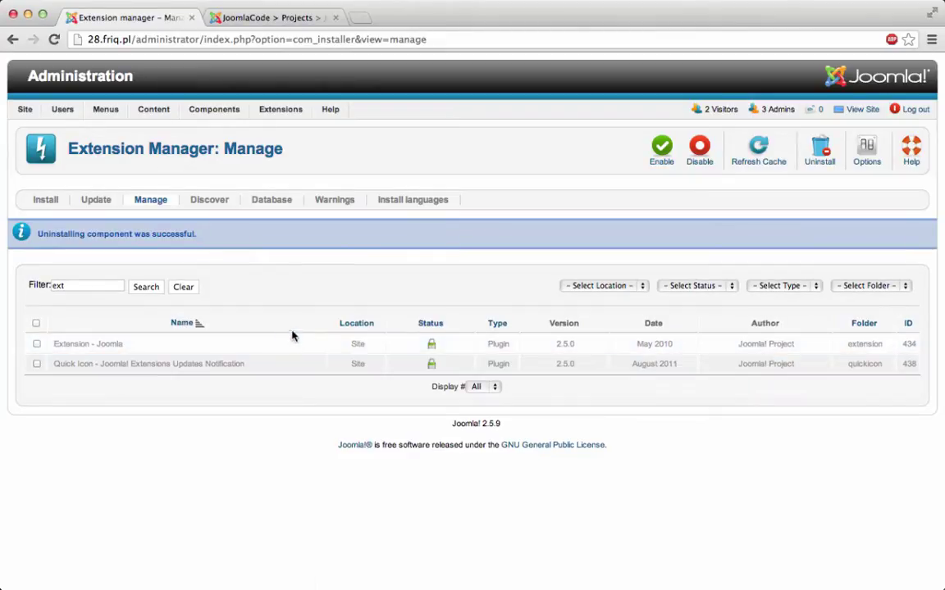
Clear the extension filter and open the Extension Manager's Install page.
left_click(182, 287)
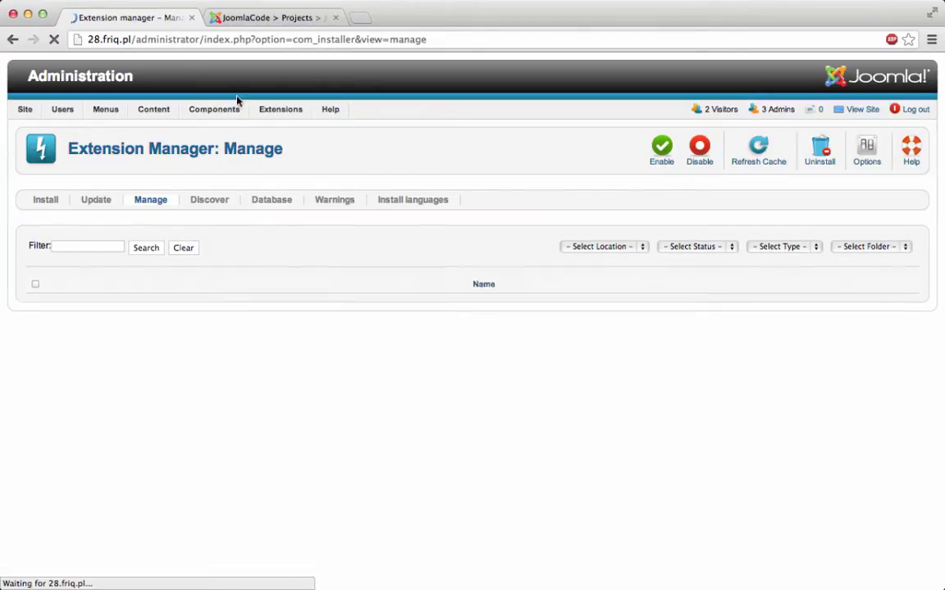
mouse_move(221, 113)
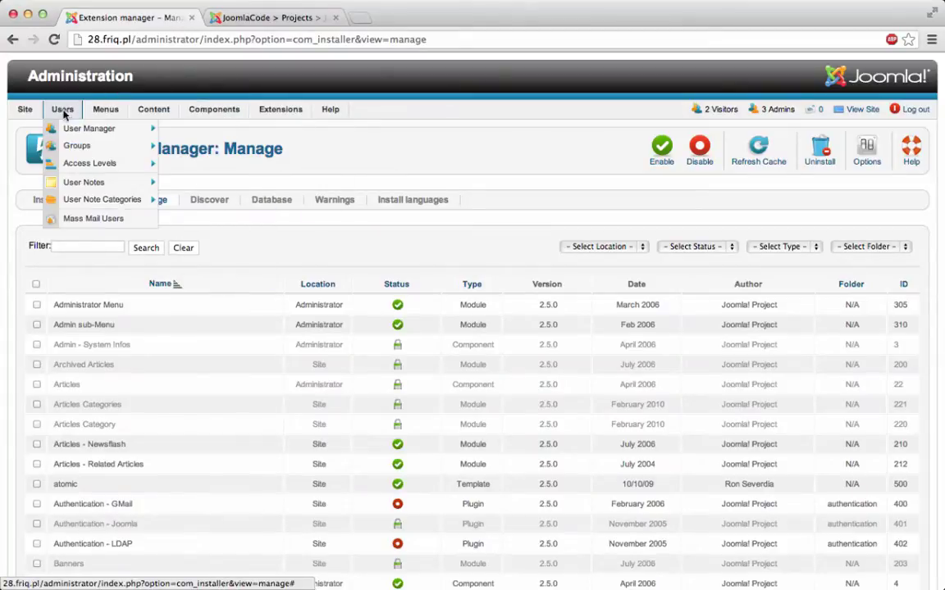
mouse_move(287, 110)
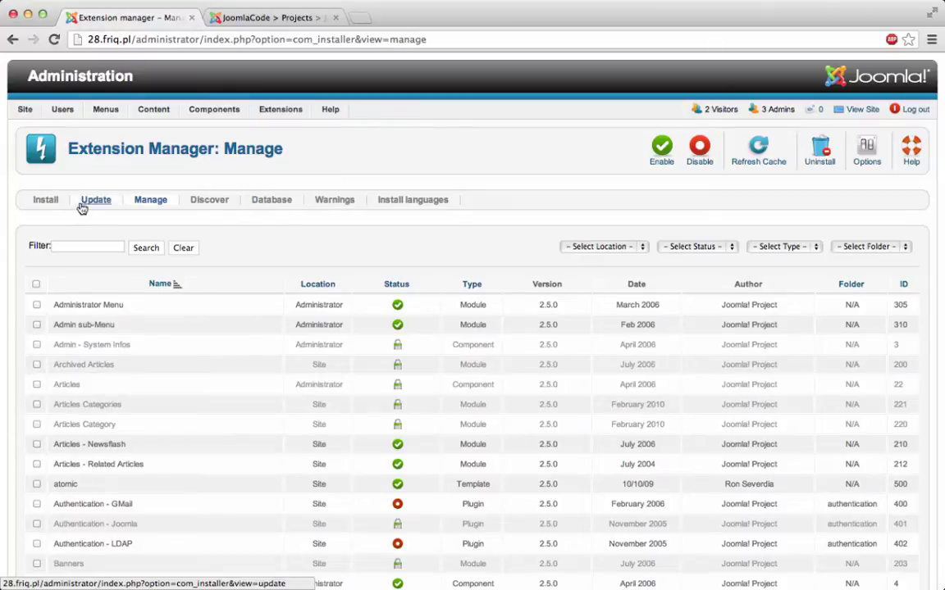
left_click(43, 203)
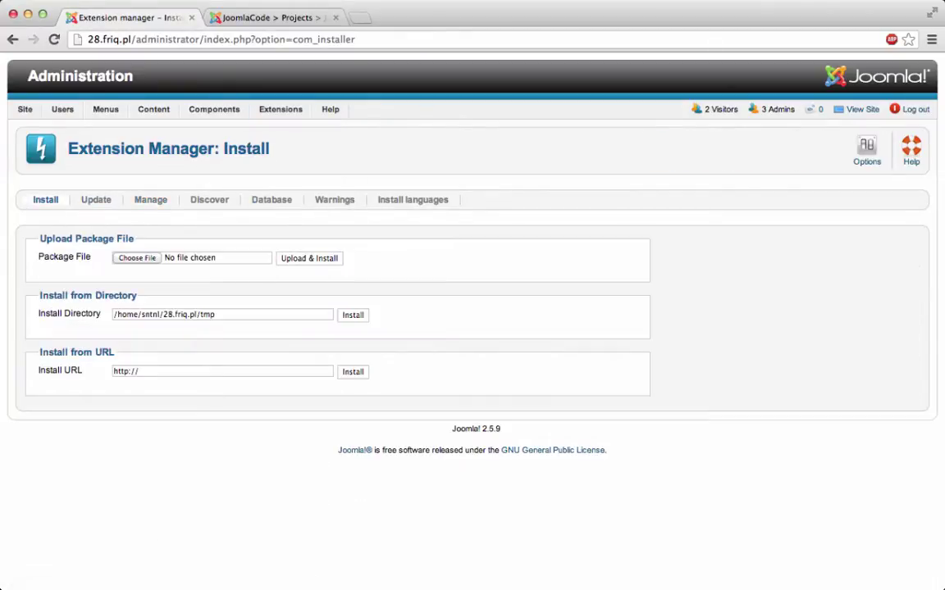
Reach the Joomla 3.1.1 upgrade packages from the joomla.org home page and copy the link address of Joomla_3.1.1-Stable-Update_Package.zip.
left_click(271, 18)
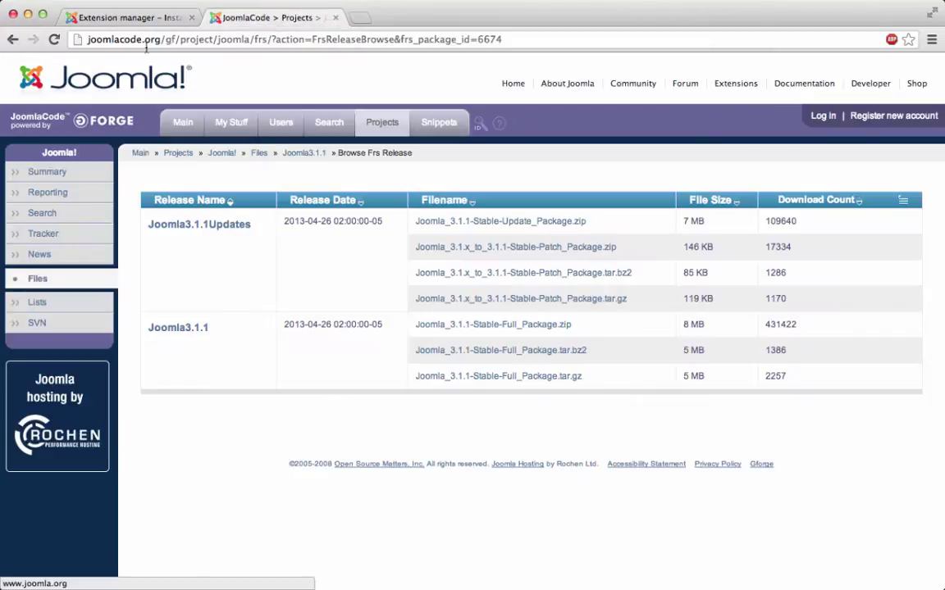
key("super+l")
key("super+bracketleft")
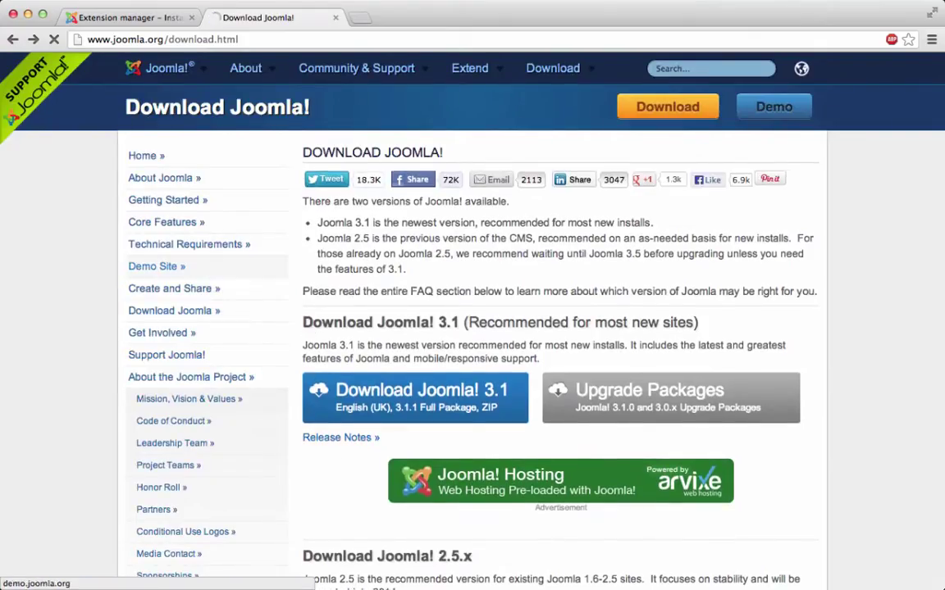
key("super+bracketleft")
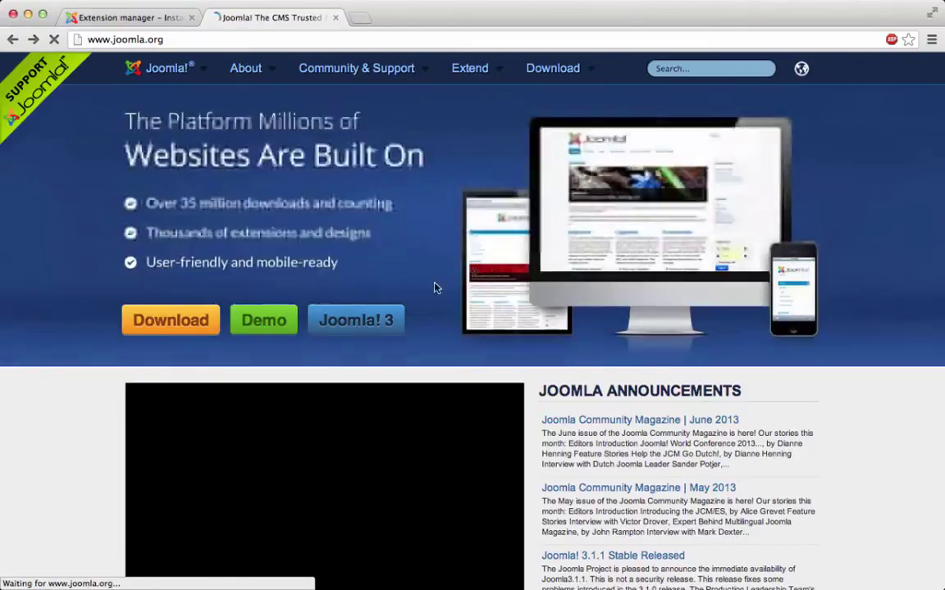
left_click(193, 326)
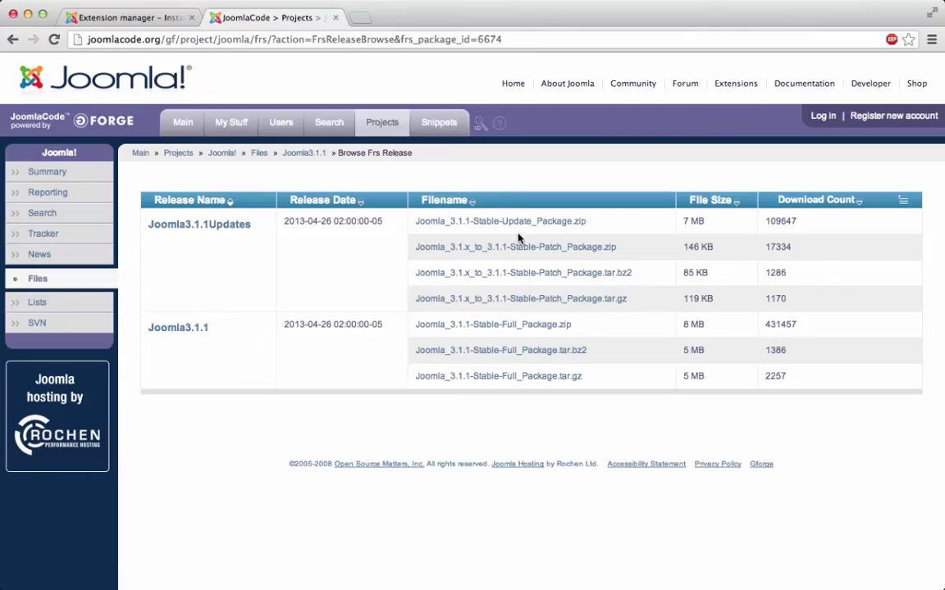
right_click(510, 220)
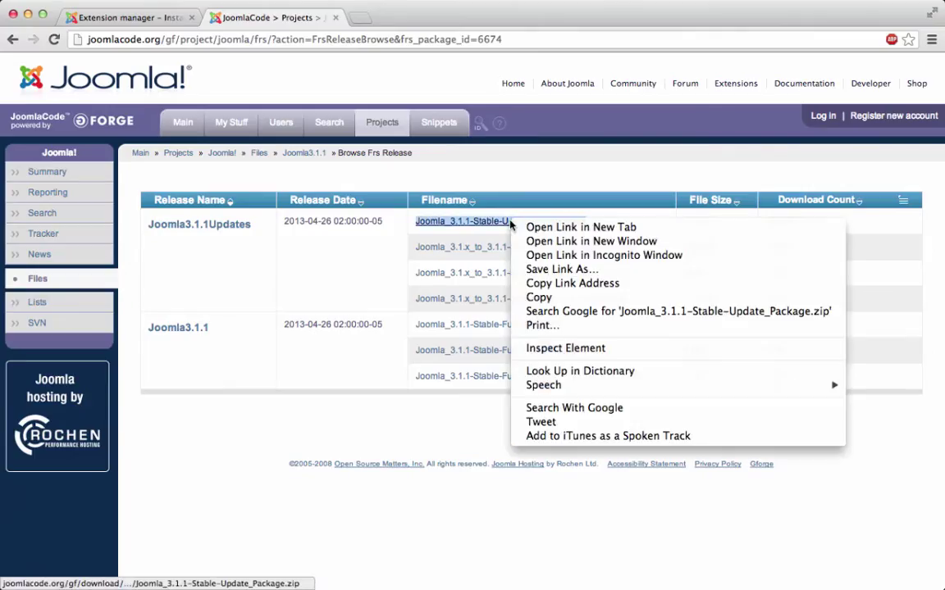
left_click(623, 285)
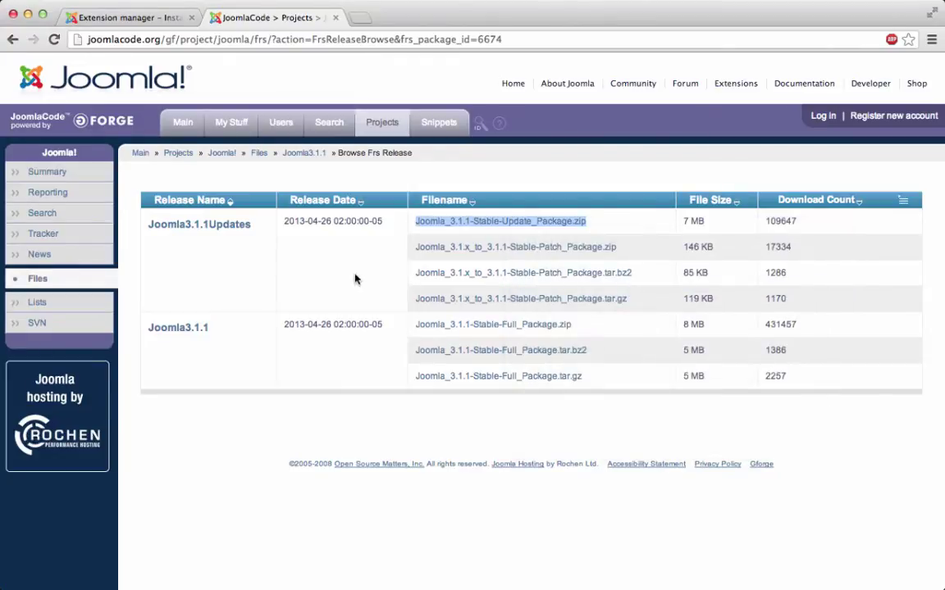
Return to the site's Extension Manager and install the Joomla 3.1.1 update package from the copied URL.
left_click(143, 17)
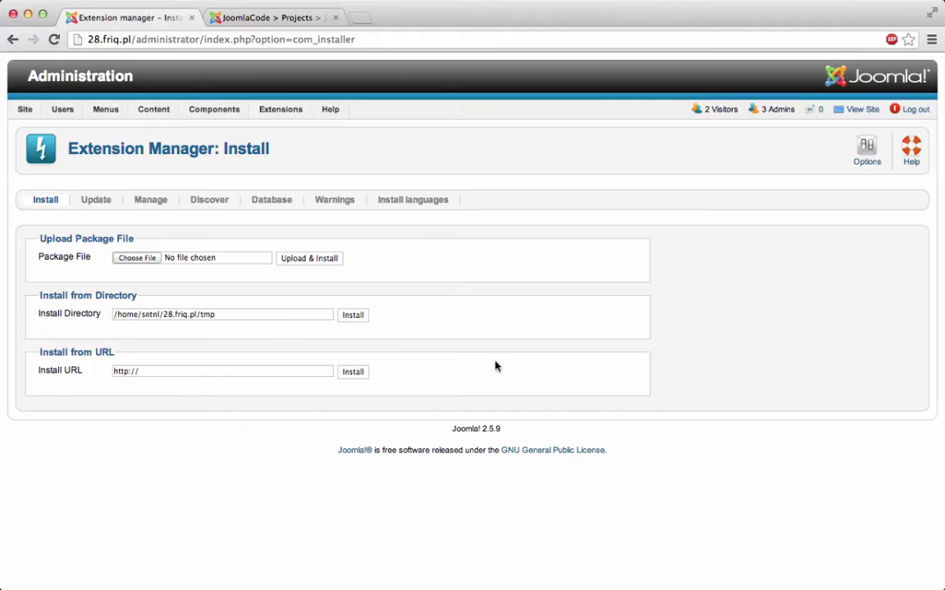
left_click(241, 373)
key("super+a")
key("super+v")
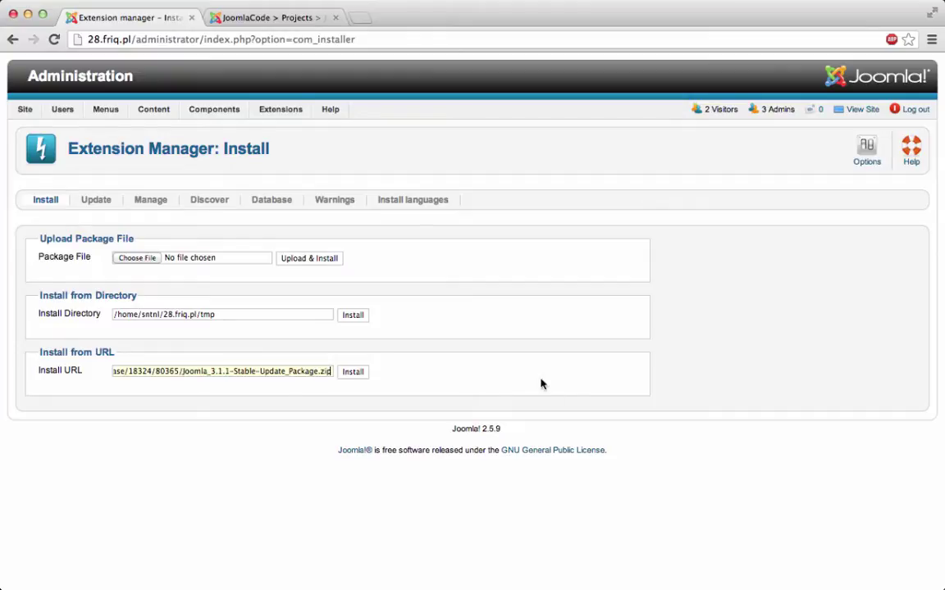
left_click(353, 376)
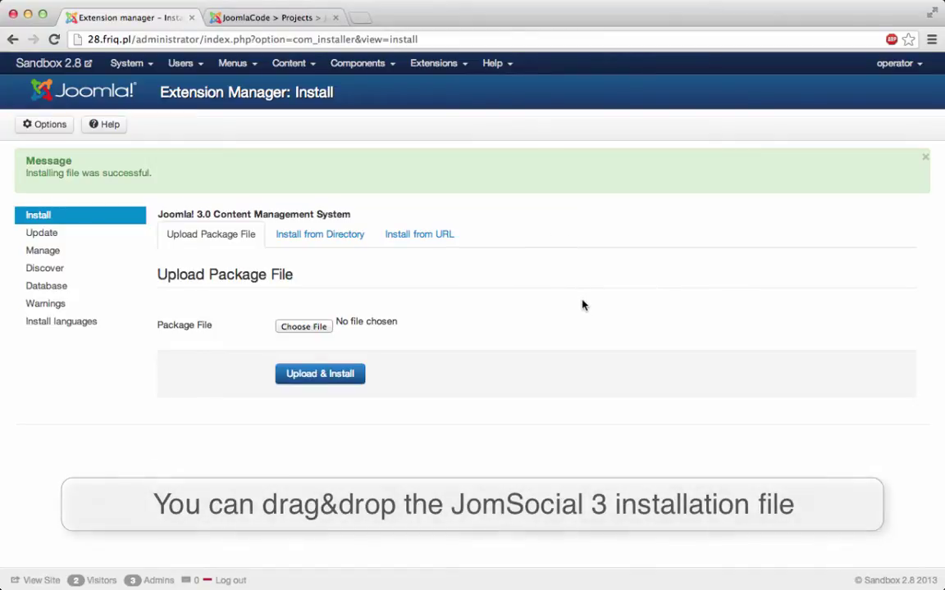
Upload and install the JomSocial 3 package file, and advance its web installer past the Installing Modules stage.
left_click_drag(246, 427, 297, 328)
left_click(331, 376)
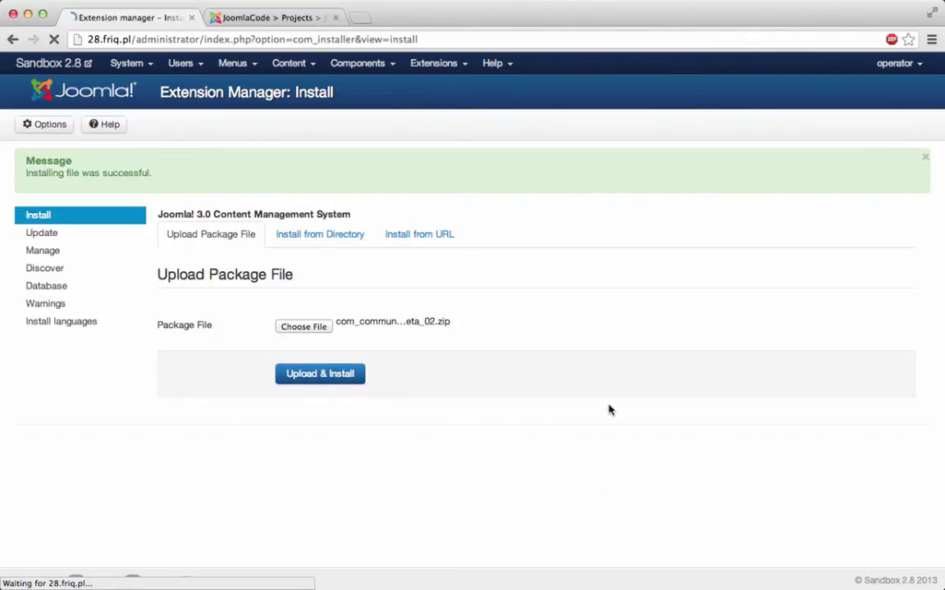
left_click(219, 267)
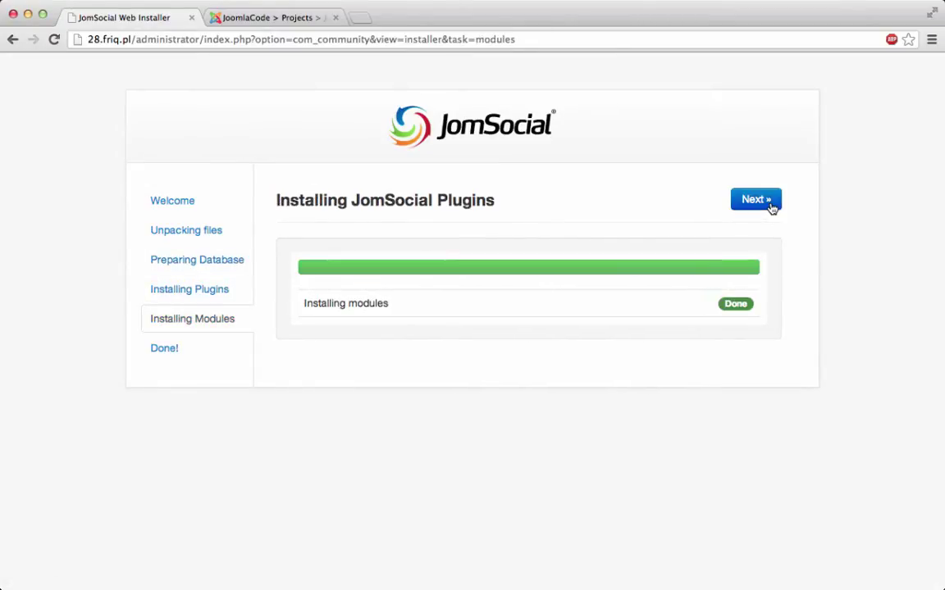
left_click(771, 209)
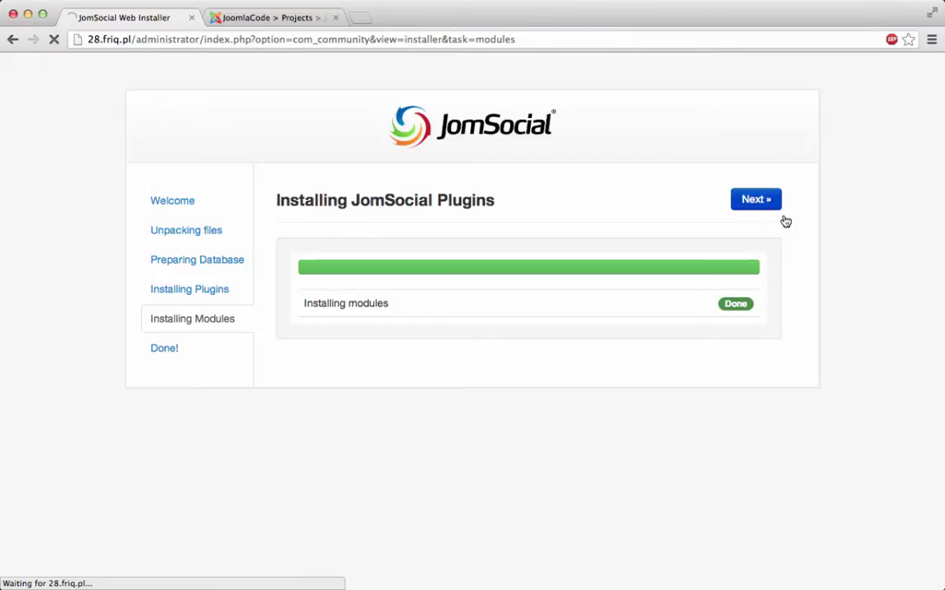
Finish the JomSocial web installer and check the installed version on the About JomSocial page.
left_click(770, 206)
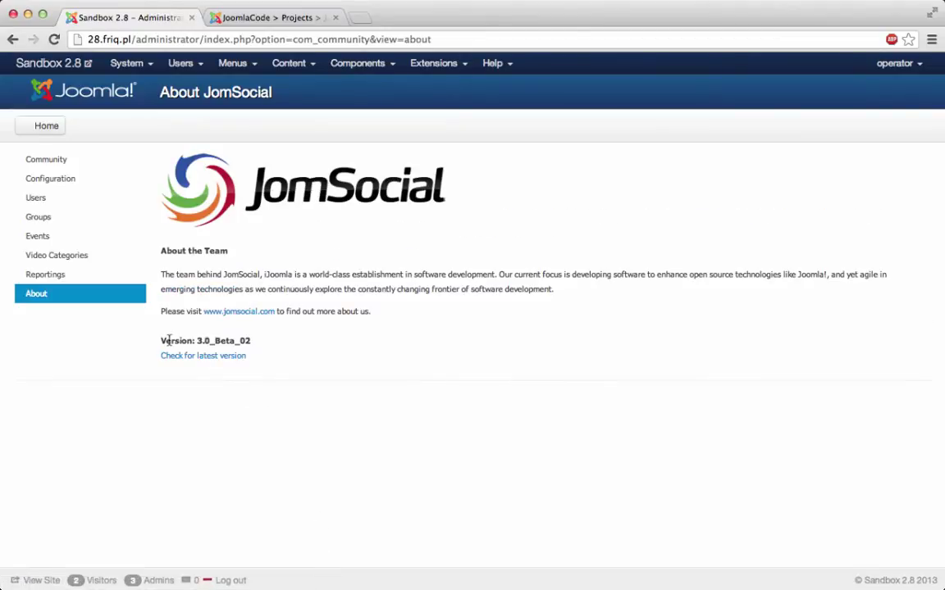
left_click_drag(168, 340, 253, 341)
left_click(283, 377)
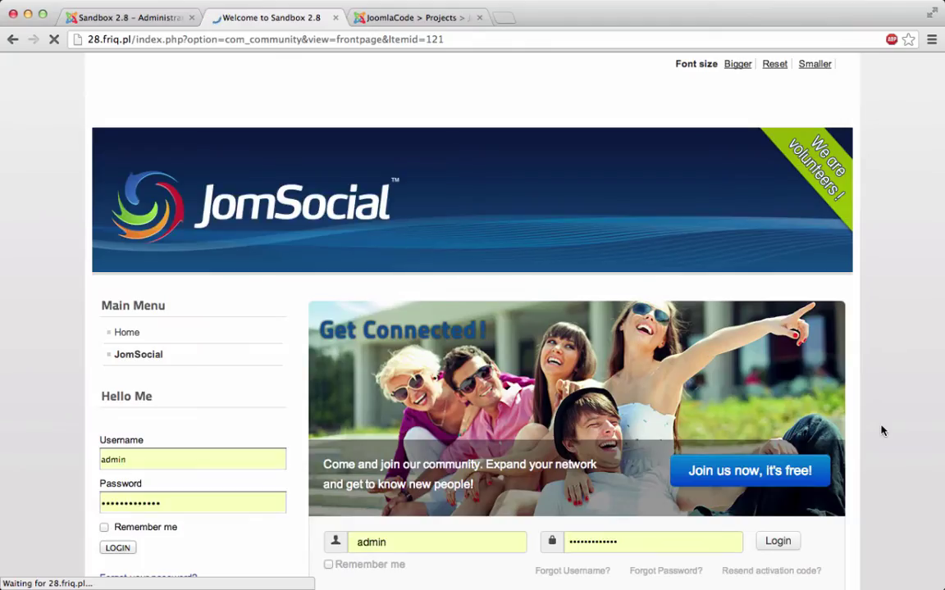
Review the JomSocial front page on the live site, and open and close the message and notification windows on the logged-in profile.
scroll(885, 421, "down", 5)
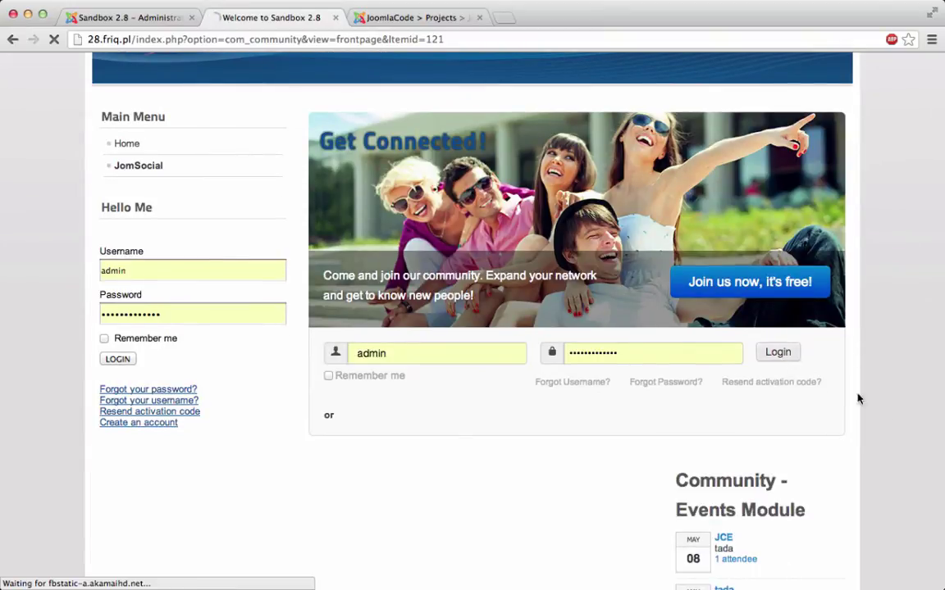
scroll(881, 413, "up", 2)
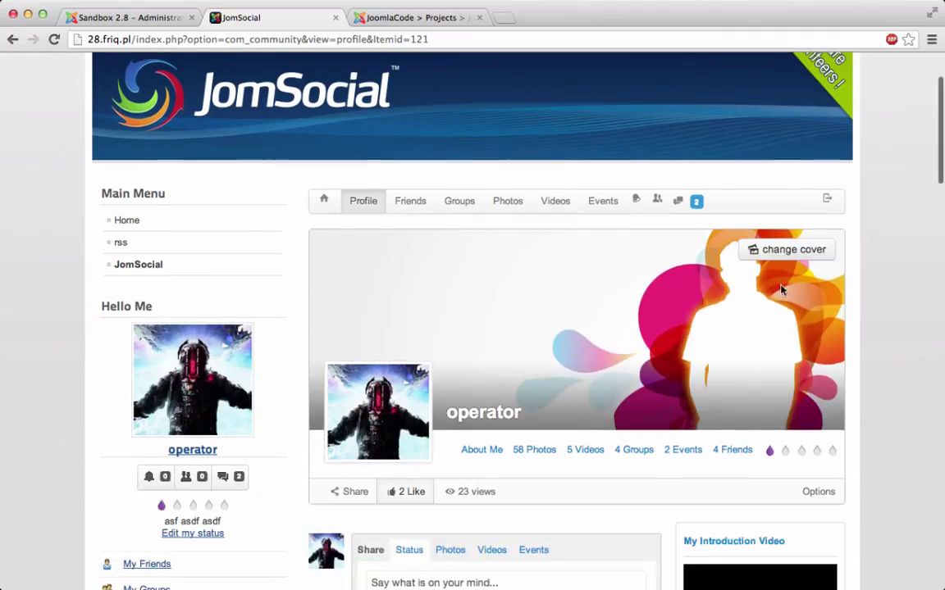
left_click(687, 202)
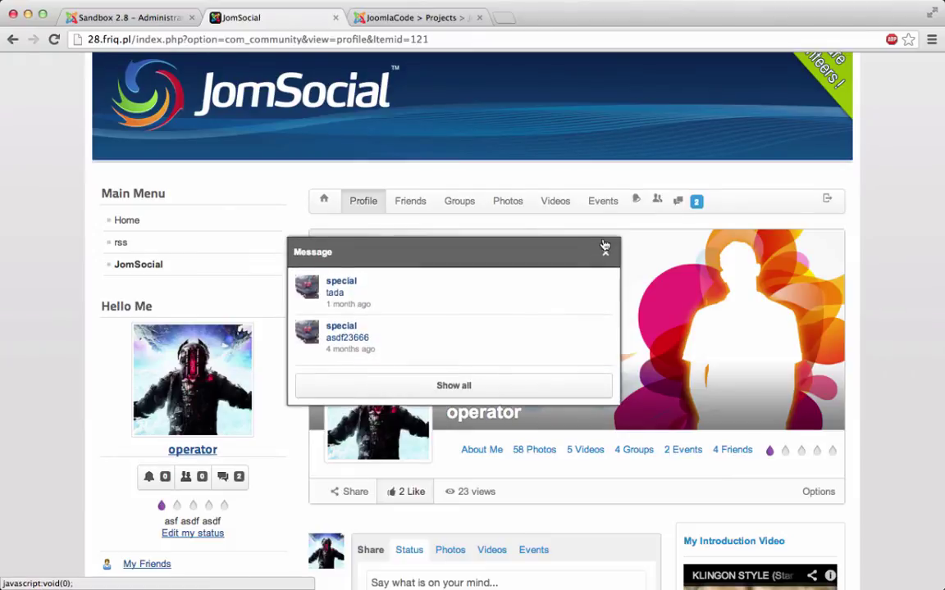
left_click(605, 246)
left_click(636, 200)
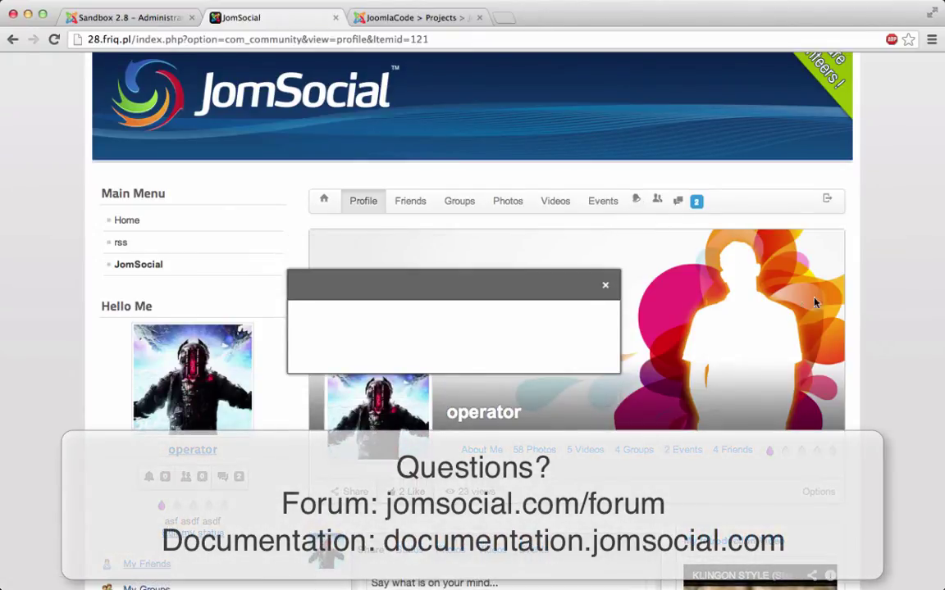
left_click(606, 270)
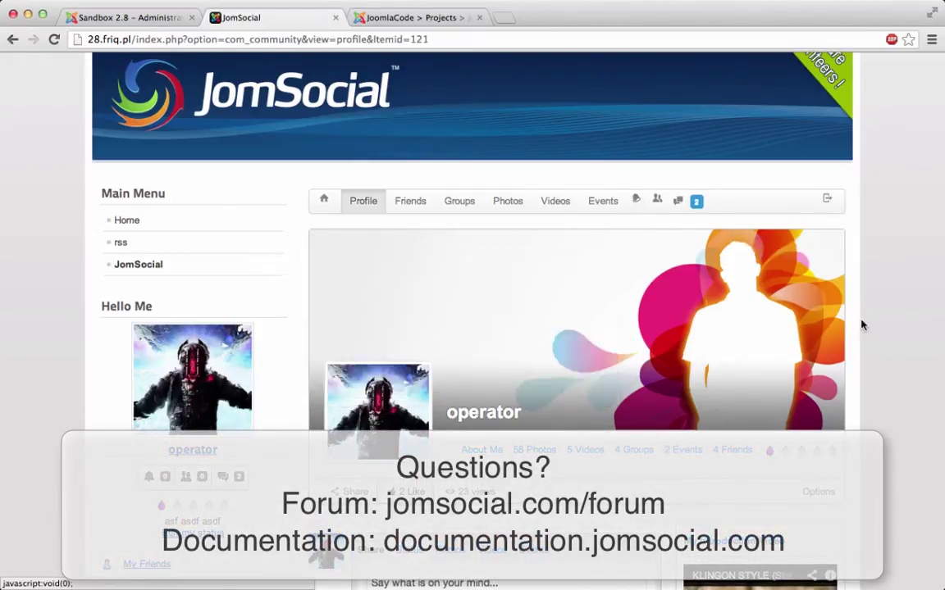